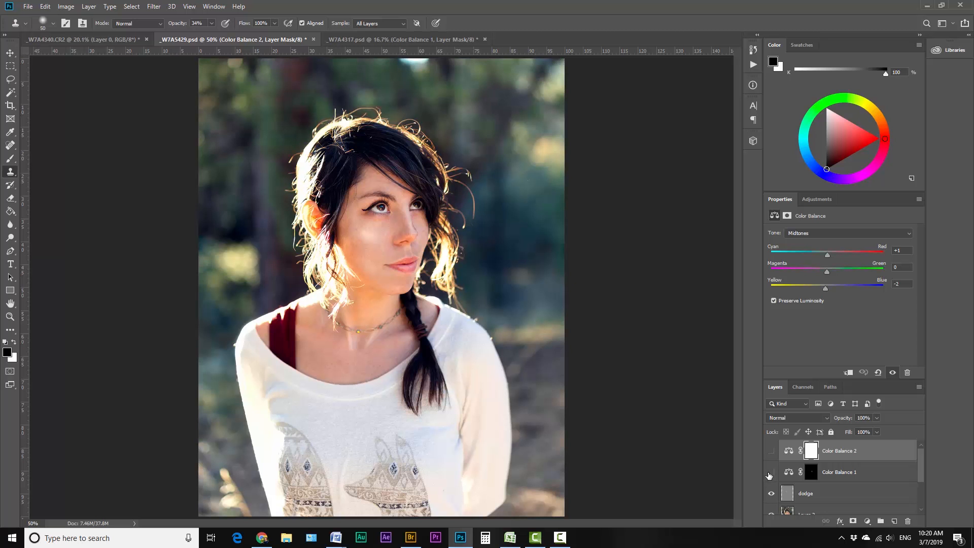
Hide the Color Balance 1 layer to view the portrait without its color adjustments.
left_click(771, 473)
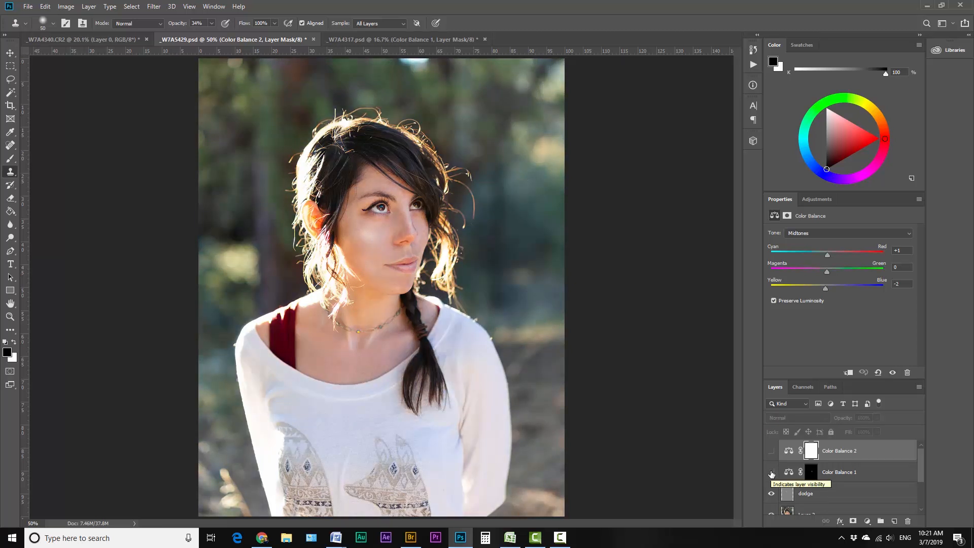
scroll(802, 487, "down", 1)
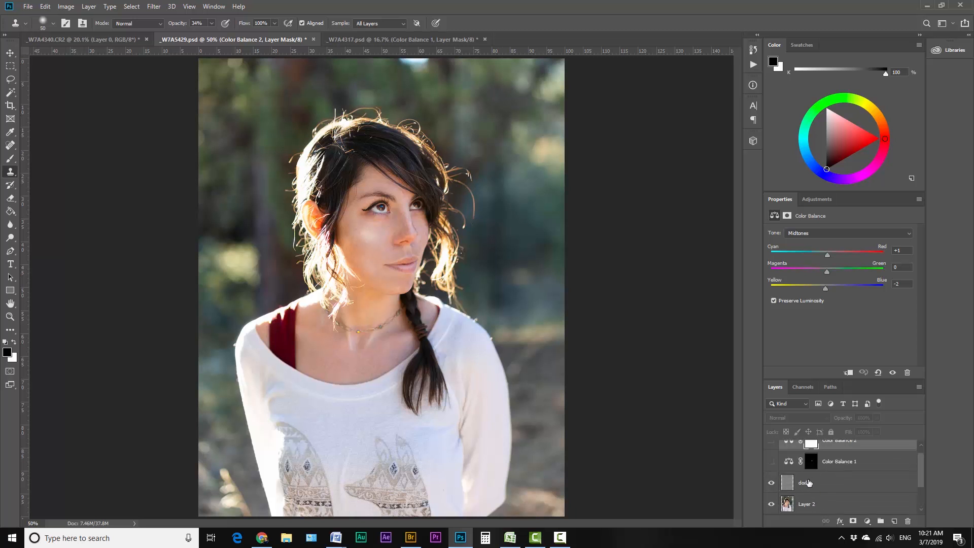
scroll(792, 469, "up", 1)
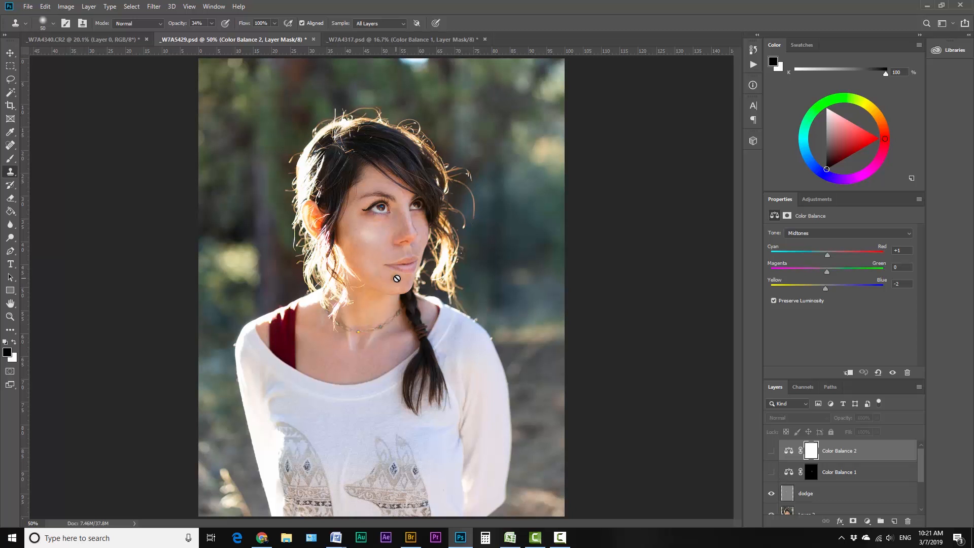
Delete the existing Color Balance 1 and Color Balance 2 adjustment layers.
key("b")
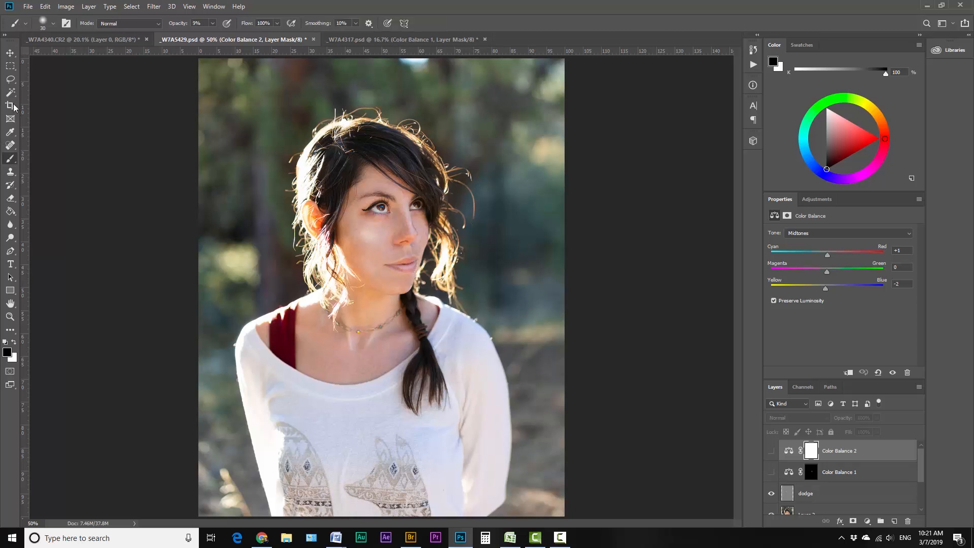
key("alt+bracketleft")
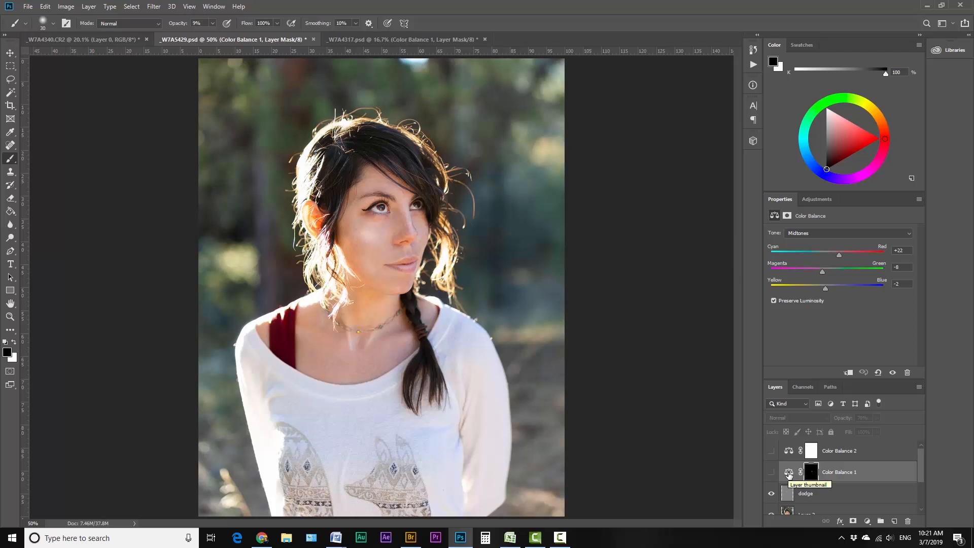
key("Delete")
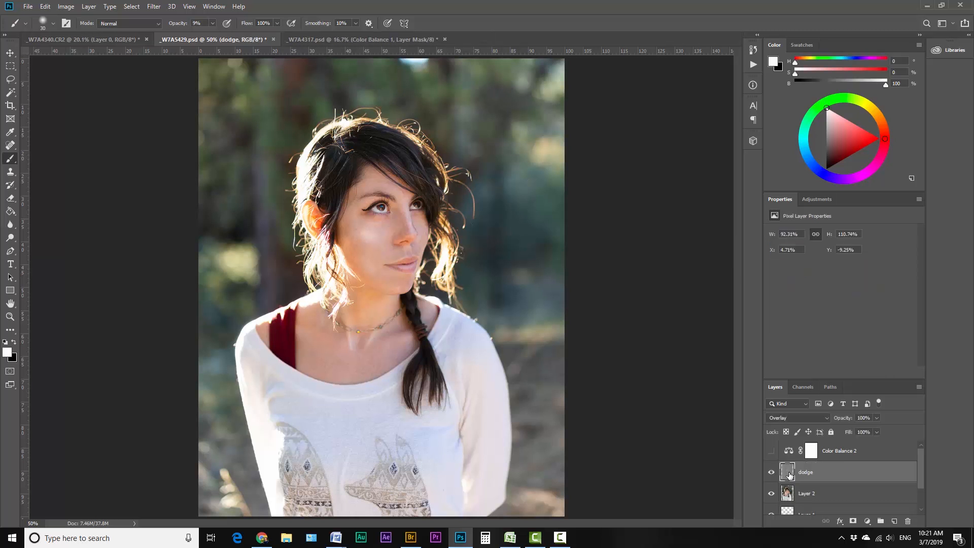
left_click(827, 457)
key("Delete")
key("x")
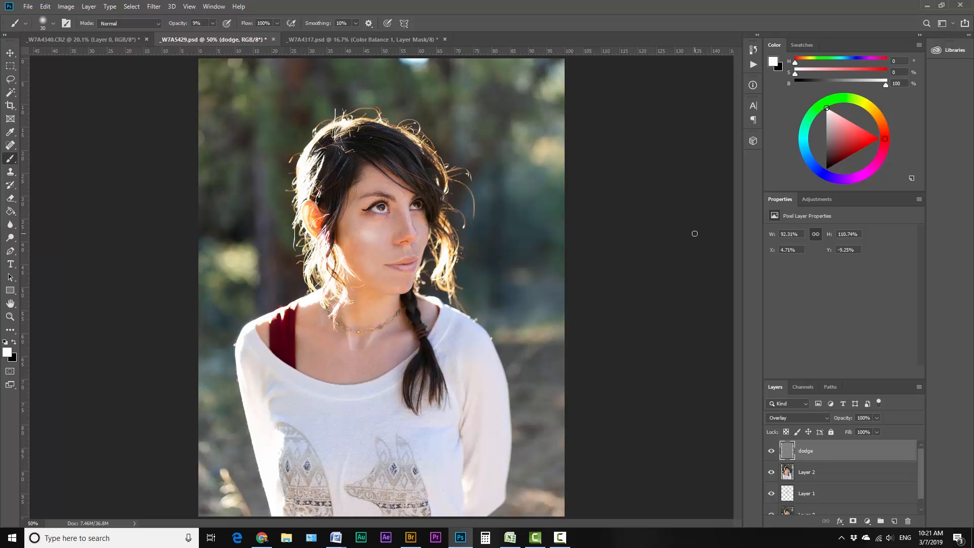
Add a Color Balance adjustment layer above the dodge layer with midtones at Cyan-Red +37, Magenta-Green -8 and Yellow-Blue -5.
left_click(812, 199)
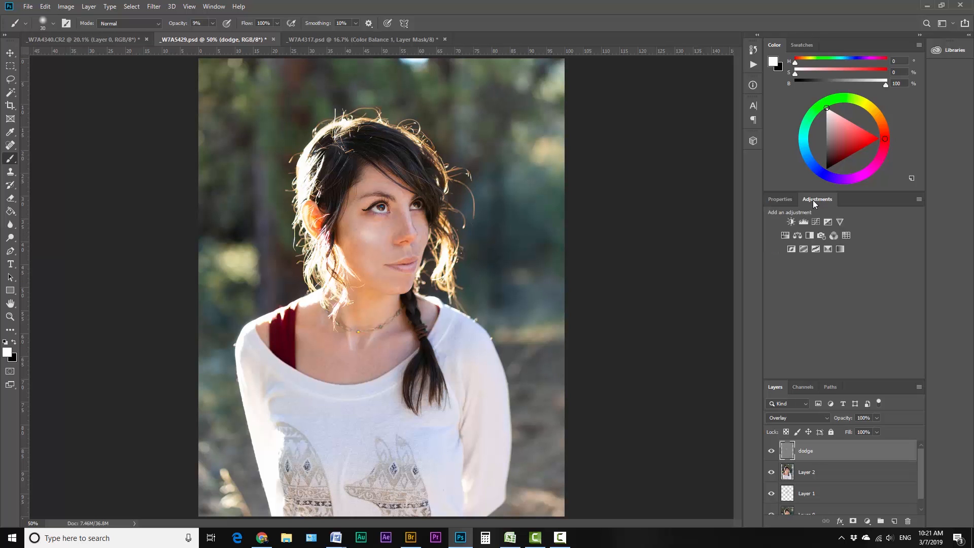
left_click(797, 235)
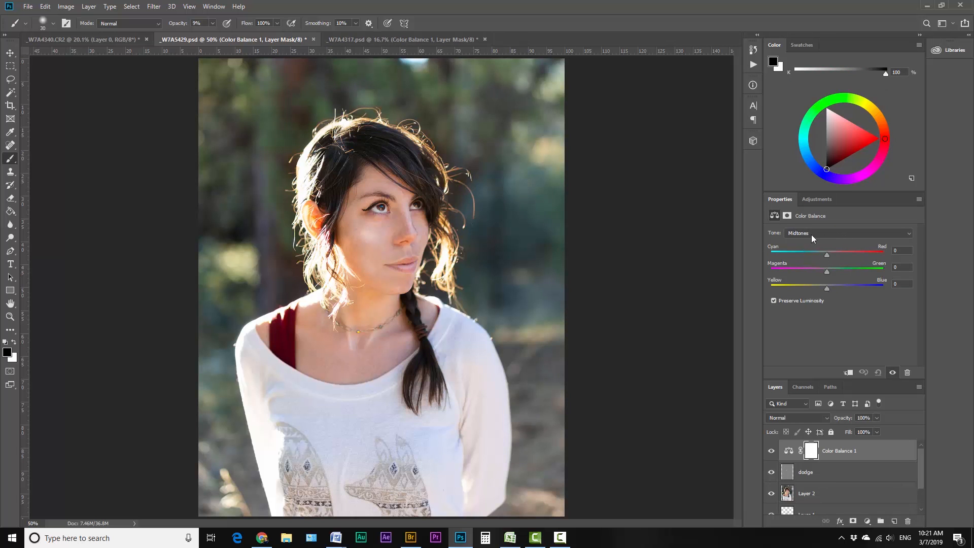
left_click(822, 236)
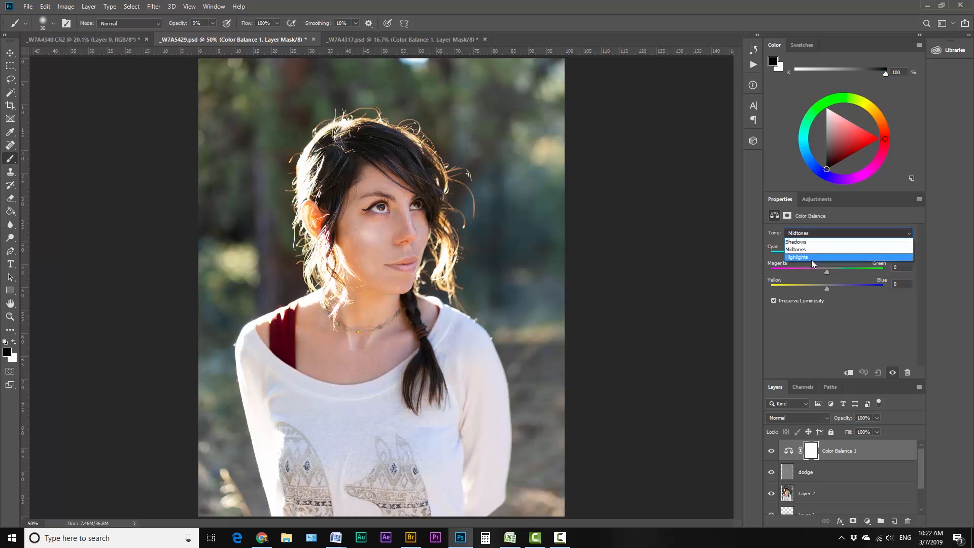
left_click(827, 233)
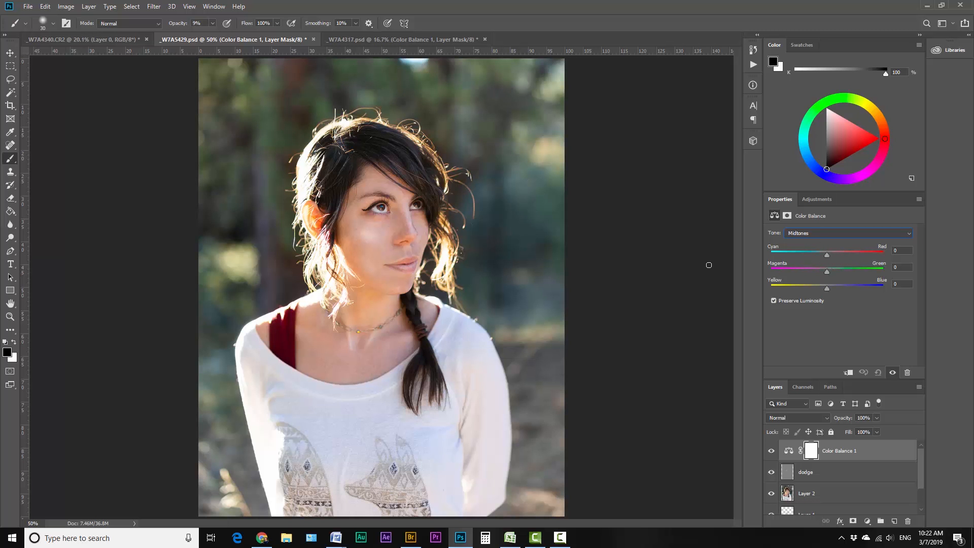
left_click(829, 253)
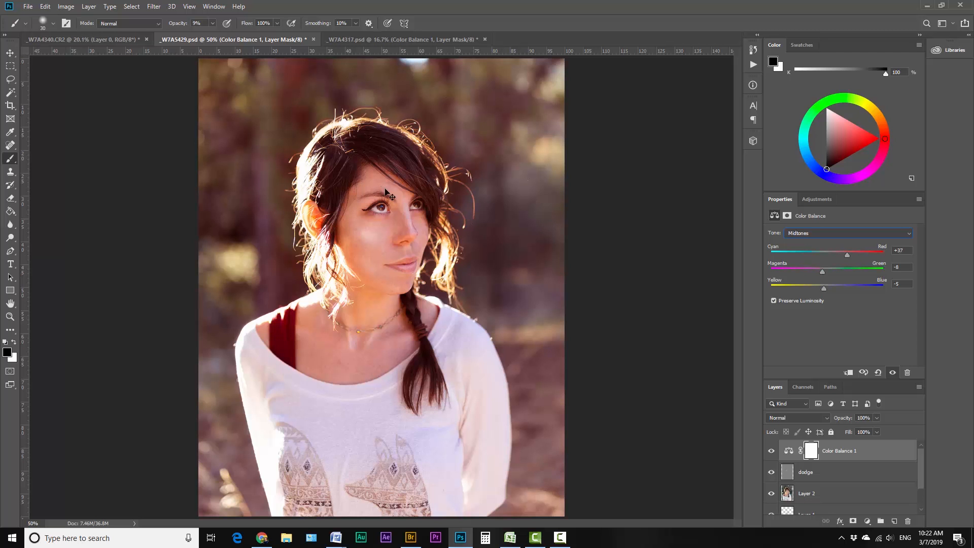
Invert the Color Balance layer's mask to black and make white the foreground color.
key("ctrl+i")
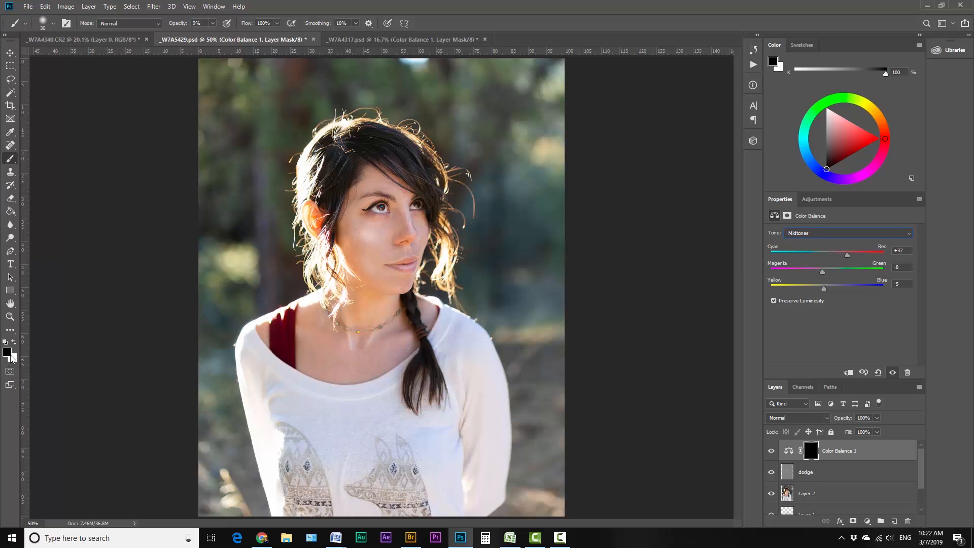
key("x")
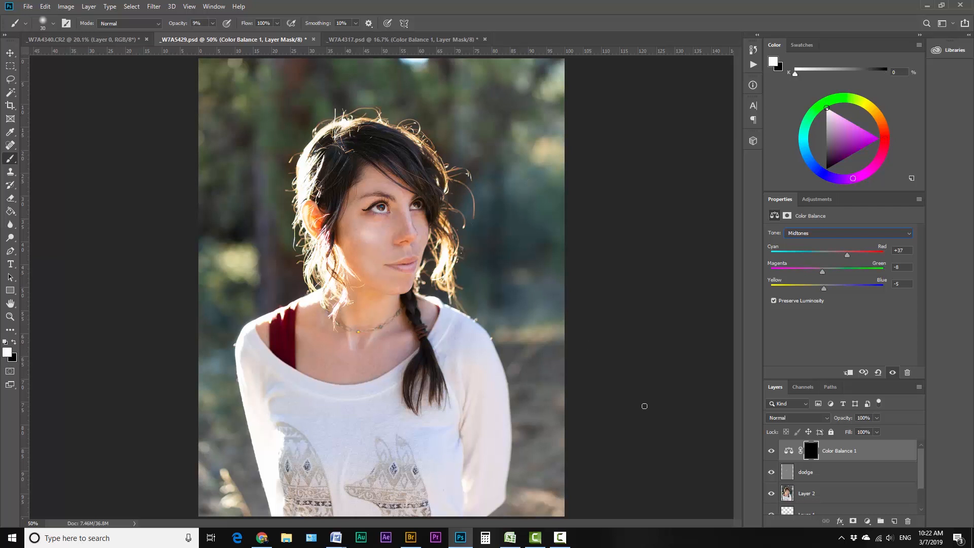
Set the brush to 26% opacity and a 15 px size for painting the lips.
key("ctrl+plus")
key("ctrl+plus")
key("ctrl+plus")
key("ctrl+plus")
key("ctrl+plus")
key("space")
left_click_drag(503, 165, 339, 231)
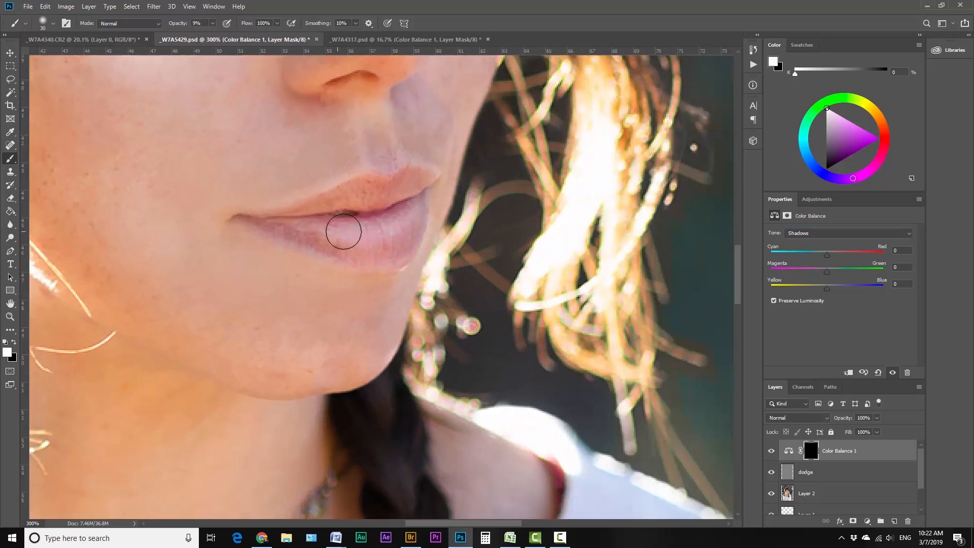
left_click(211, 23)
left_click(54, 27)
left_click(53, 26)
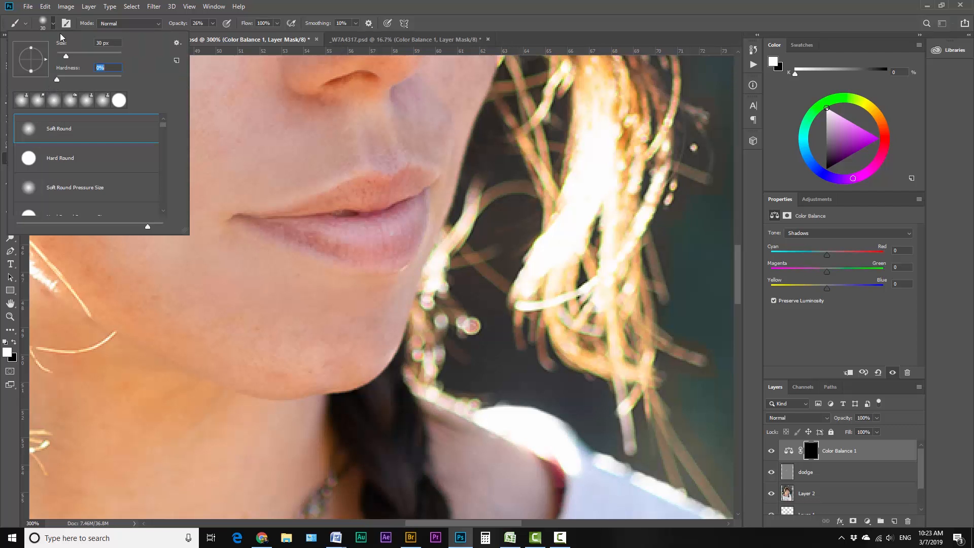
left_click(383, 233)
key("bracketleft")
key("bracketright")
key("bracketleft")
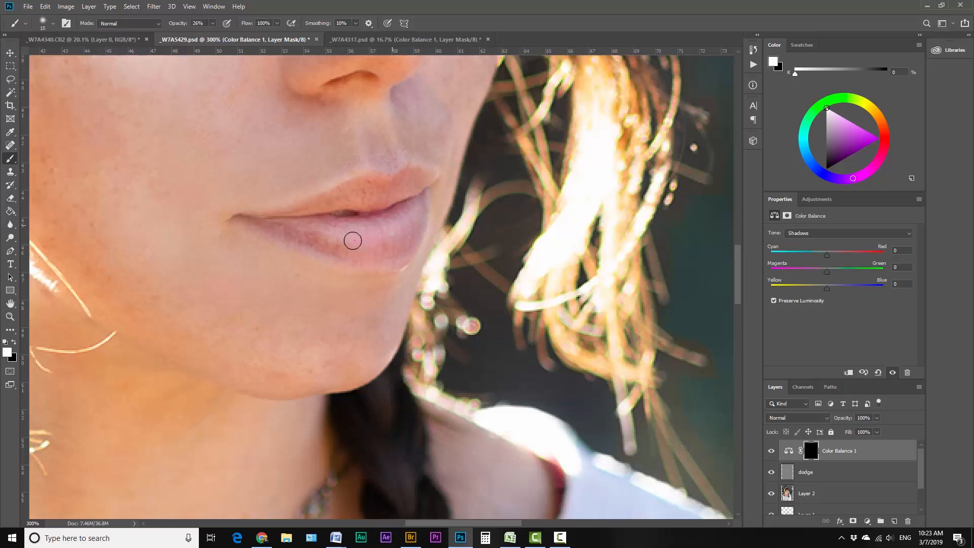
Paint white over the lips on the Color Balance mask, and raise the brush opacity to 58%.
mouse_move(363, 249)
left_mouse_down()
mouse_move(391, 225)
mouse_move(334, 234)
mouse_move(393, 216)
mouse_move(386, 231)
mouse_move(436, 217)
left_mouse_up()
mouse_move(387, 252)
left_mouse_down()
mouse_move(396, 245)
mouse_move(389, 235)
left_mouse_up()
left_click(213, 23)
left_click_drag(218, 38, 228, 39)
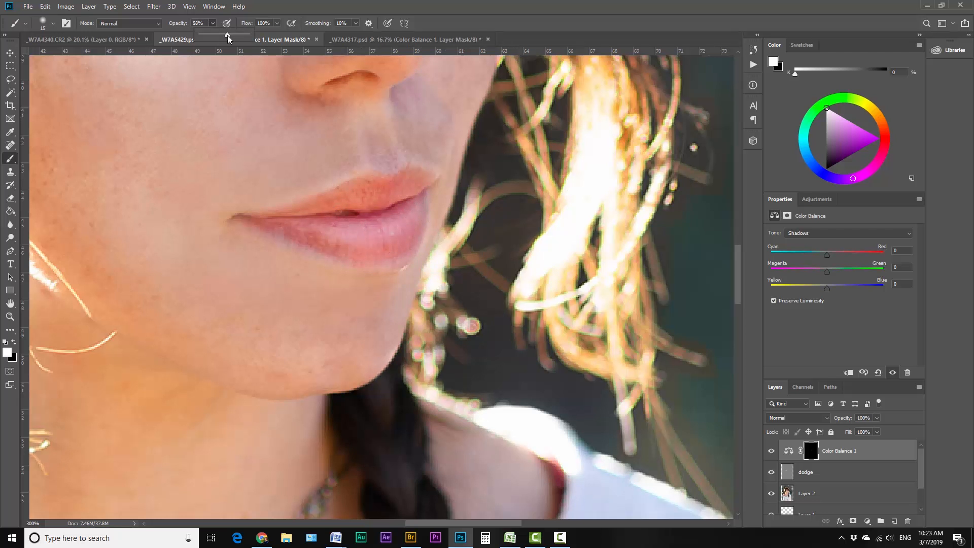
left_click(376, 207)
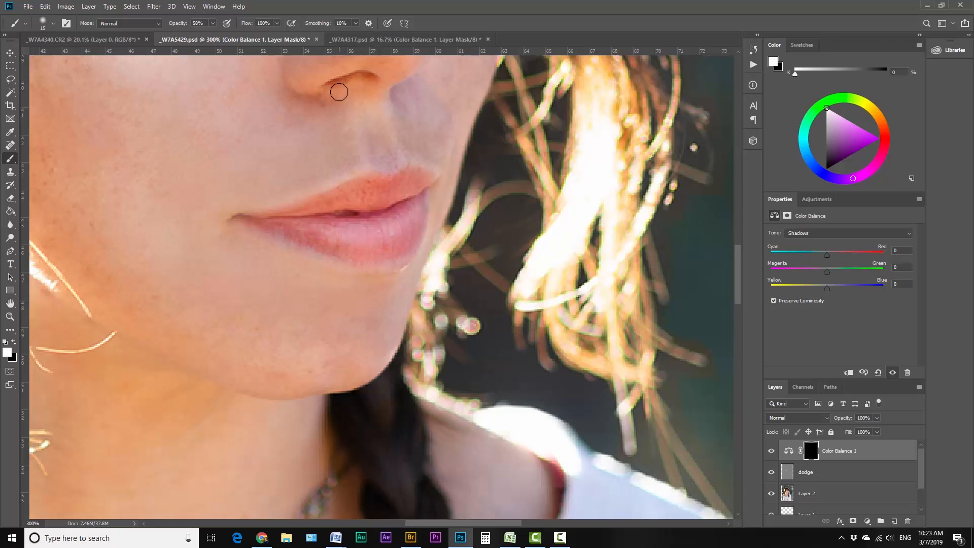
Compare the whole portrait with and without the lip color adjustment.
key("ctrl+0")
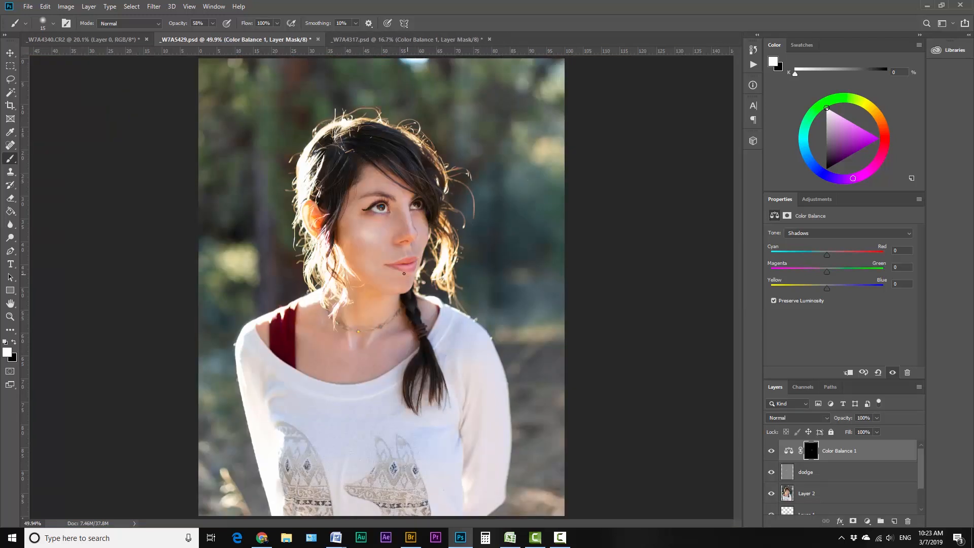
left_click(772, 451)
left_click(772, 451)
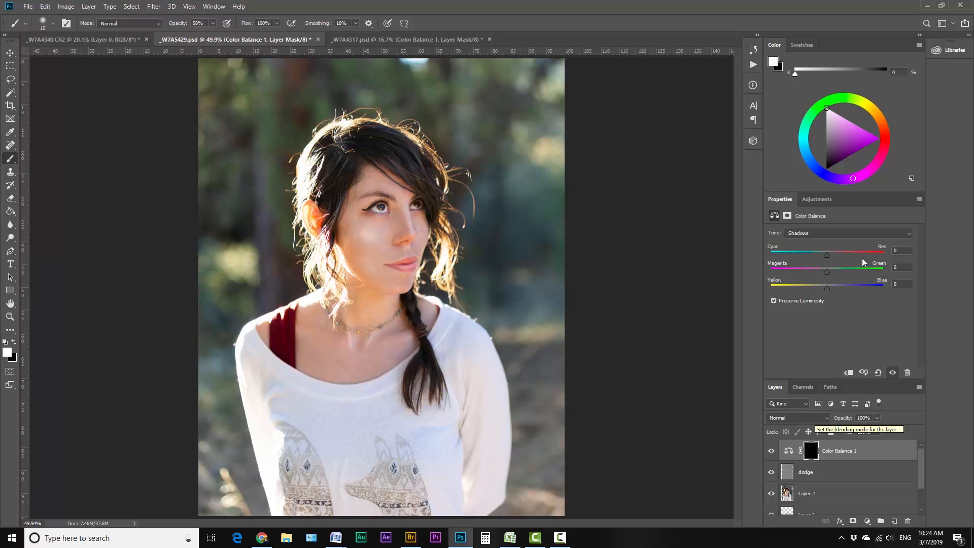
Set the lip adjustment's Cyan-Red to +28 in the midtones and +1 in the shadows, and compare it with the layer hidden.
left_click(828, 233)
left_click(819, 247)
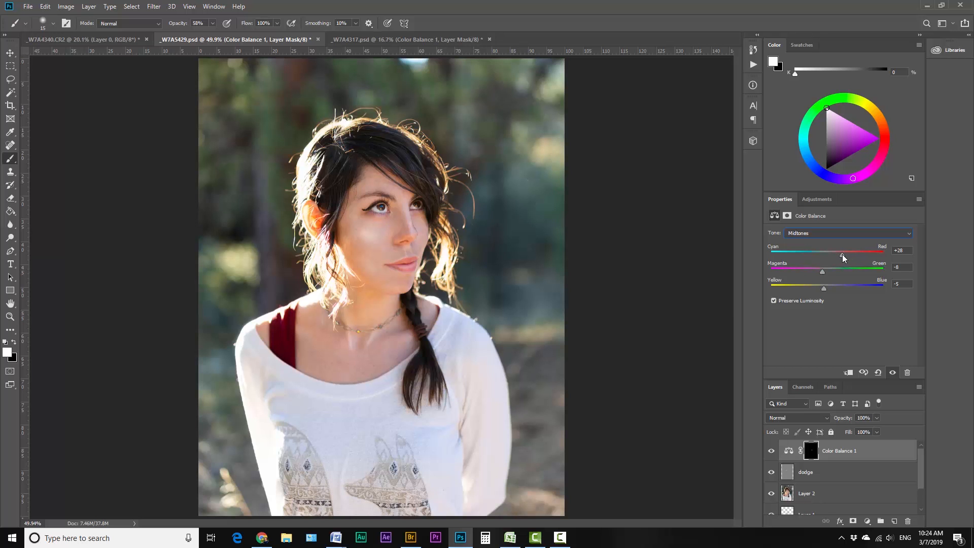
left_click(824, 234)
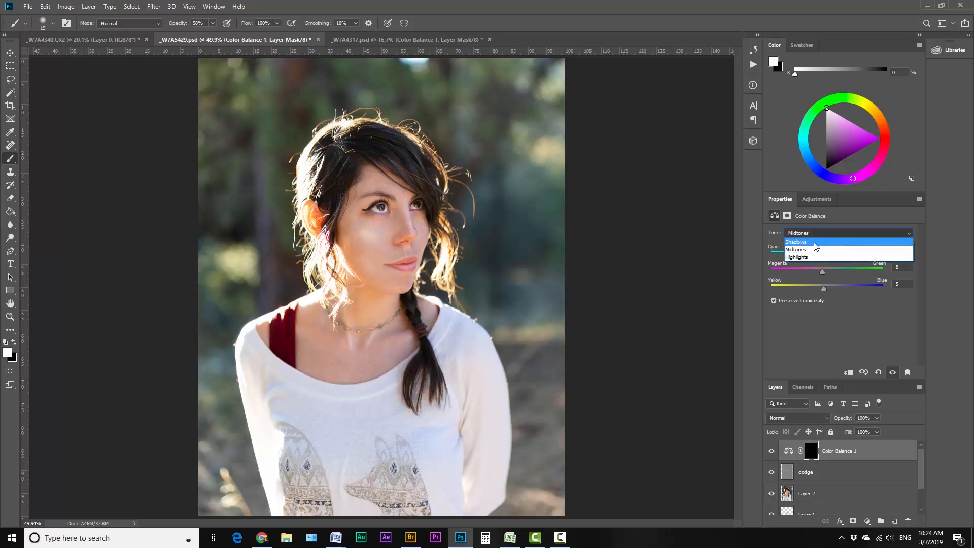
left_click(815, 243)
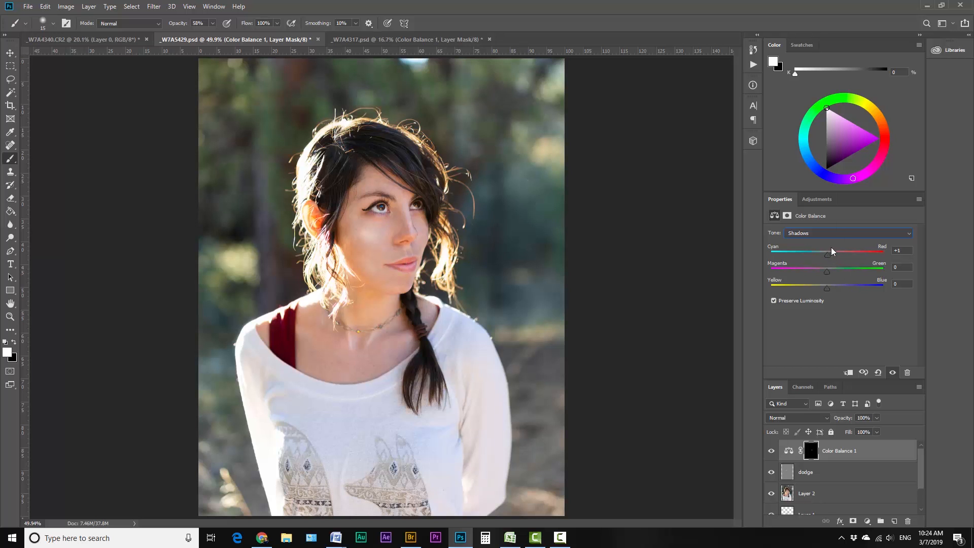
left_click(771, 450)
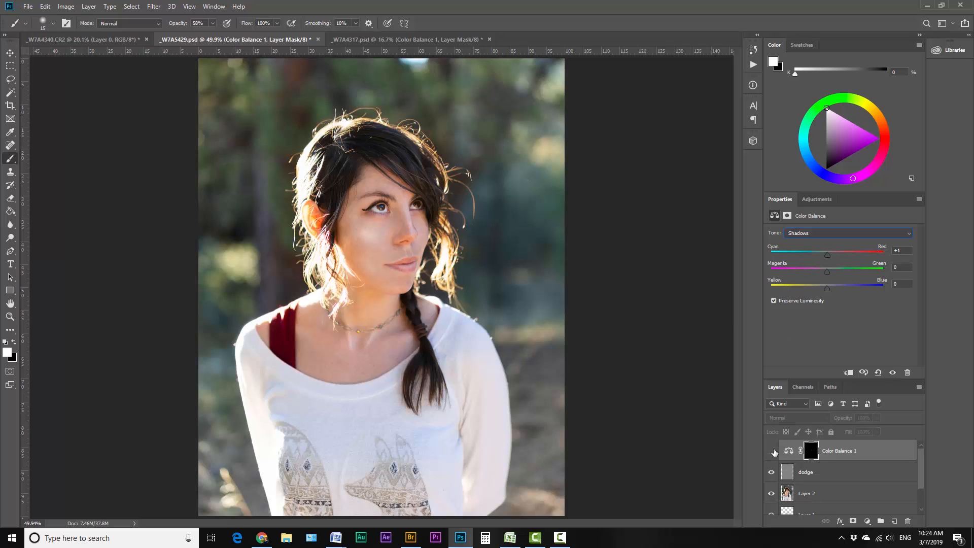
left_click(772, 451)
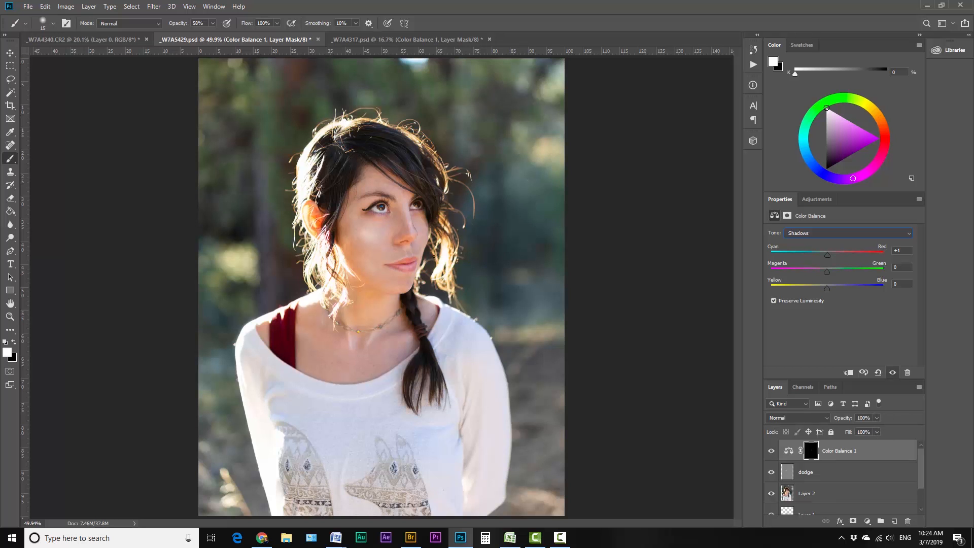
Lower the lip Color Balance layer's opacity to 71% and compare the portrait with and without it.
left_click(875, 418)
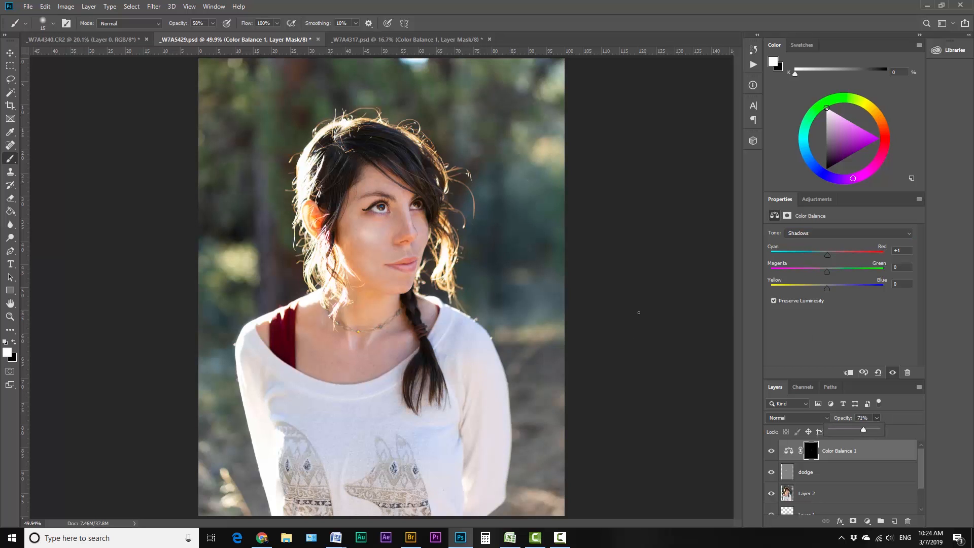
left_click(771, 451)
left_click(771, 452)
Add a second Color Balance adjustment layer with midtones at Cyan-Red +10 and Yellow-Blue -10.
left_click(818, 199)
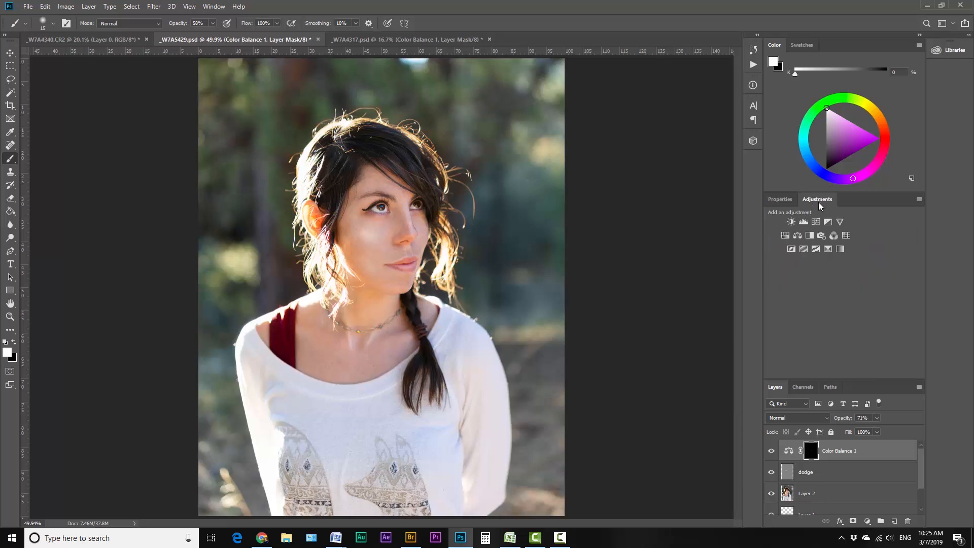
left_click(797, 235)
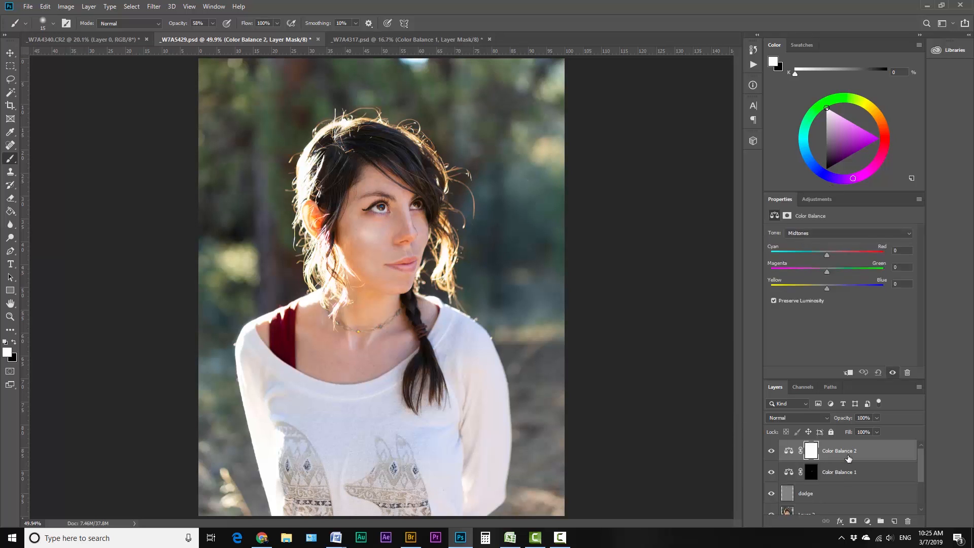
left_click_drag(827, 255, 827, 254)
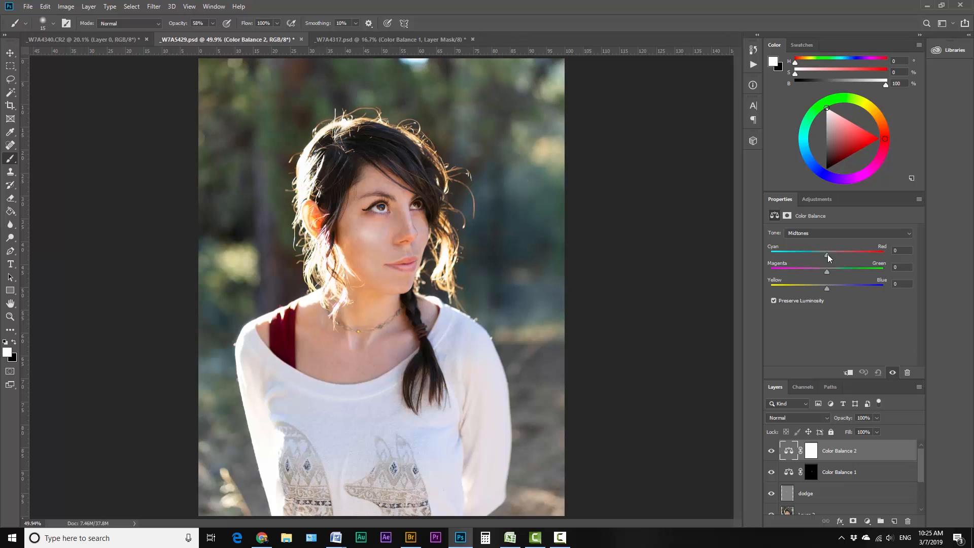
left_click_drag(828, 288, 826, 288)
Invert the second Color Balance layer's mask to black and enlarge the brush to 100 px.
left_click(811, 450)
key("ctrl+i")
key("bracketright")
key("bracketright")
key("bracketright")
key("bracketright")
key("bracketright")
key("bracketright")
key("bracketright")
key("bracketright")
key("bracketright")
key("bracketright")
key("bracketright")
key("bracketright")
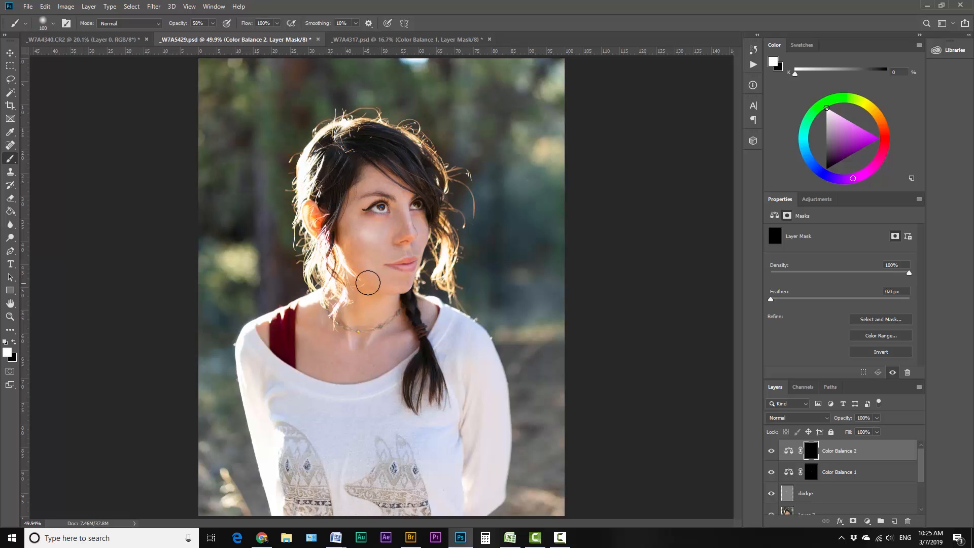
Paint white over the face, neck and chest skin on the second Color Balance layer's mask.
mouse_move(376, 249)
left_mouse_down()
mouse_move(363, 234)
mouse_move(348, 250)
mouse_move(378, 185)
mouse_move(358, 183)
mouse_move(338, 211)
mouse_move(365, 250)
mouse_move(385, 229)
mouse_move(360, 260)
mouse_move(364, 297)
mouse_move(379, 313)
mouse_move(341, 325)
mouse_move(339, 297)
mouse_move(318, 319)
mouse_move(270, 328)
mouse_move(337, 337)
mouse_move(318, 372)
mouse_move(359, 360)
mouse_move(390, 331)
mouse_move(372, 352)
left_mouse_up()
mouse_move(424, 321)
left_mouse_down()
mouse_move(381, 348)
mouse_move(382, 359)
mouse_move(403, 354)
mouse_move(260, 349)
mouse_move(288, 339)
left_mouse_up()
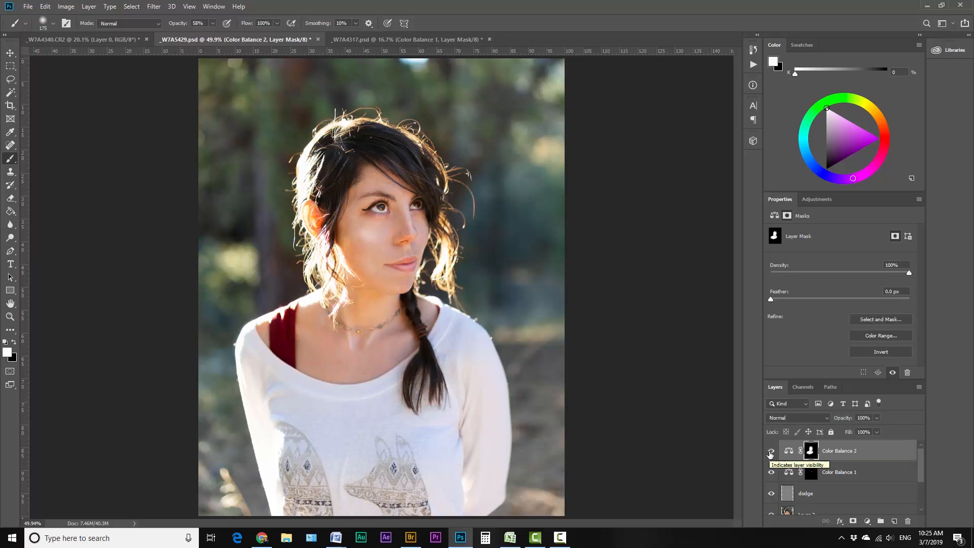
Compare the portrait with and without the skin adjustment, and reopen that layer's Color Balance settings.
left_click(771, 452)
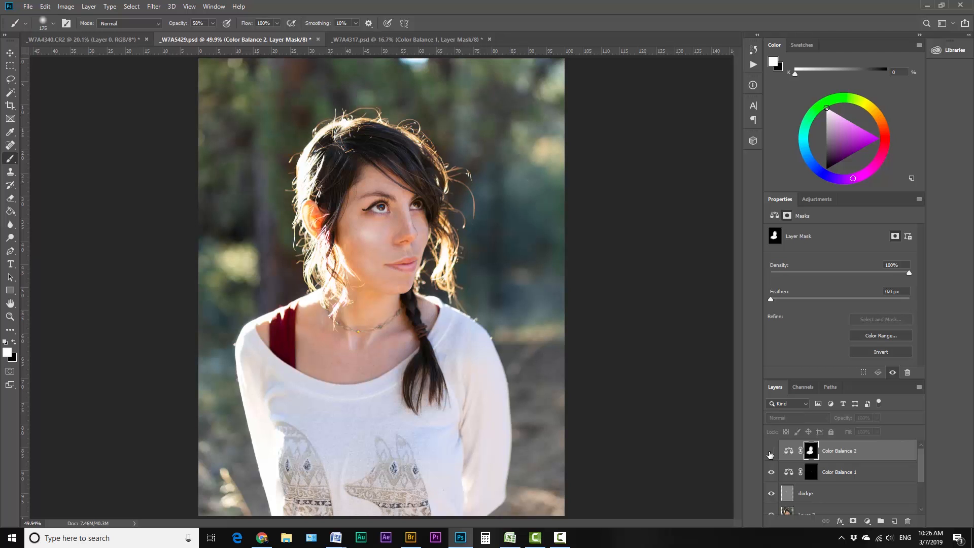
left_click(771, 453)
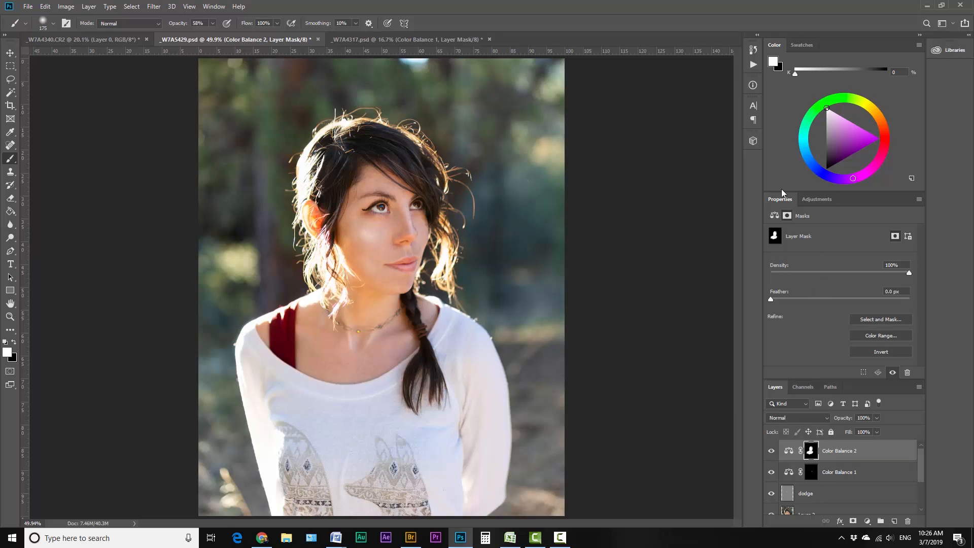
left_click(789, 451)
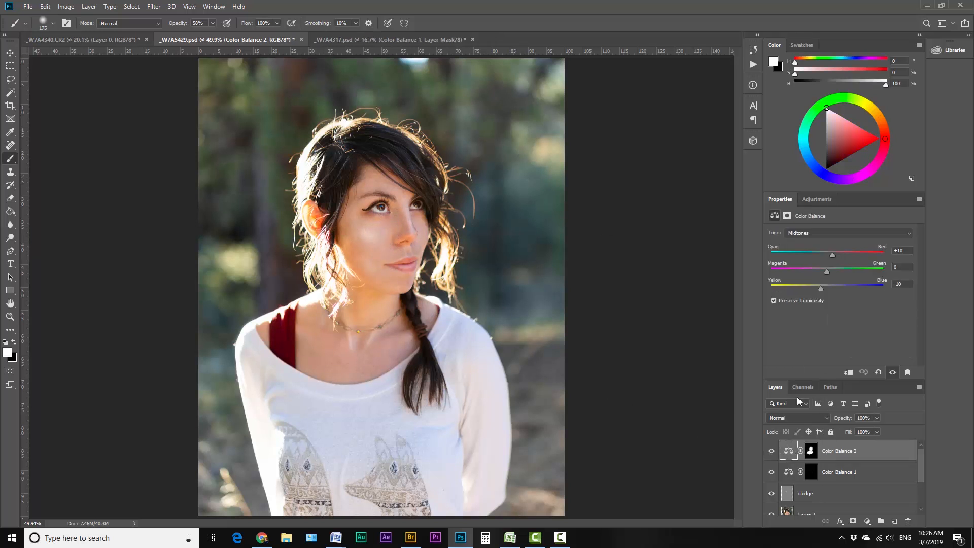
Add a third Color Balance adjustment layer to the portrait with shadows at Cyan-Red -13 and Yellow-Blue +12.
left_click_drag(833, 256, 869, 250)
left_click(815, 199)
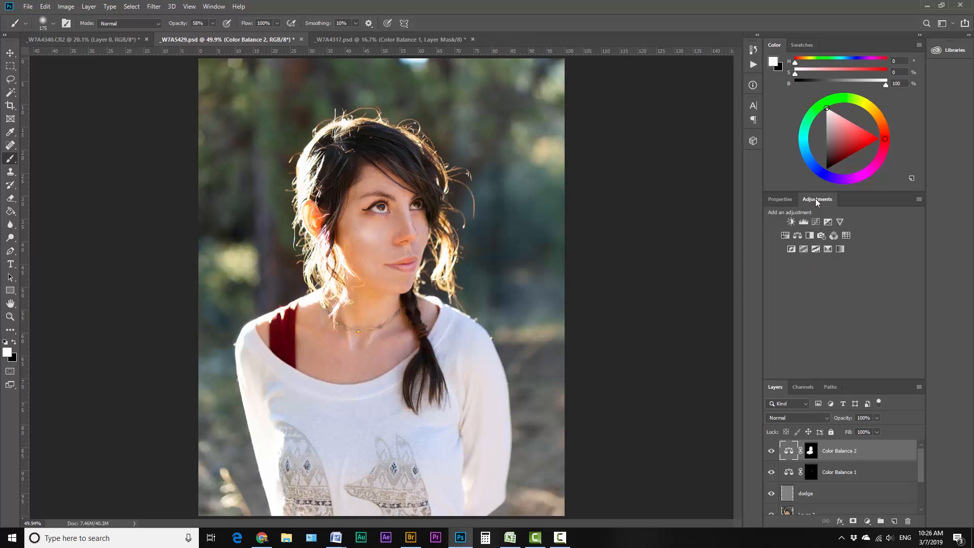
left_click(798, 237)
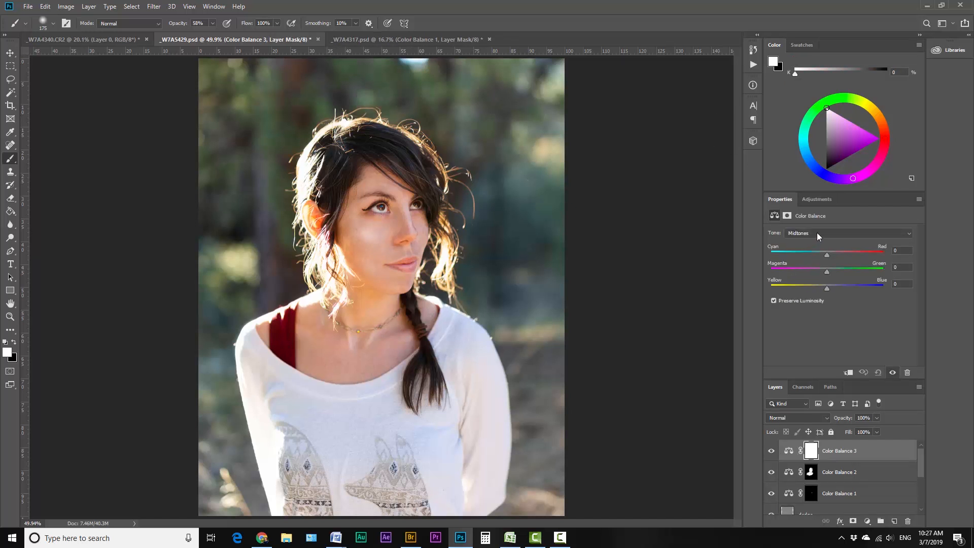
left_click(816, 232)
left_click(807, 239)
left_click_drag(833, 288, 833, 288)
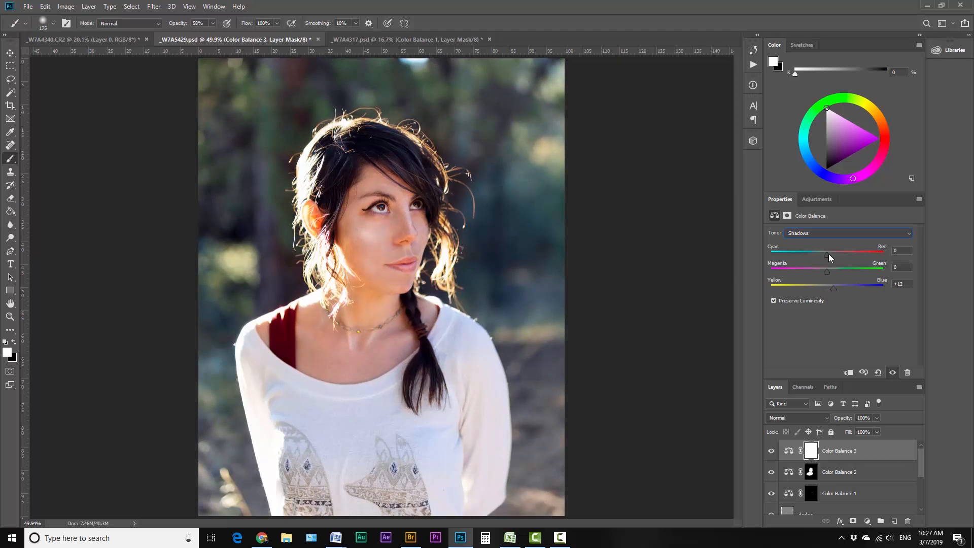
left_click_drag(829, 255, 820, 256)
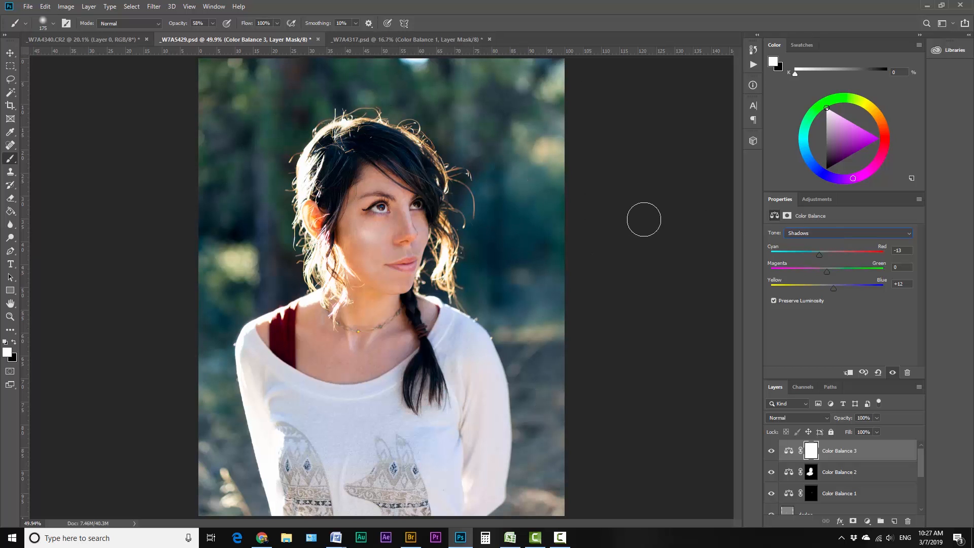
Set the third Color Balance layer's highlights to Cyan-Red +10 and Yellow-Blue -10.
left_click(835, 233)
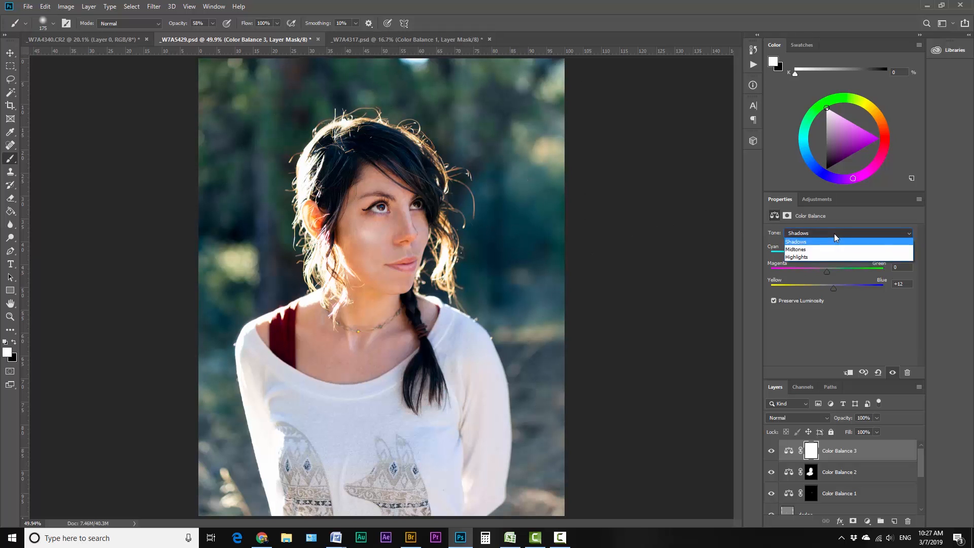
left_click(802, 257)
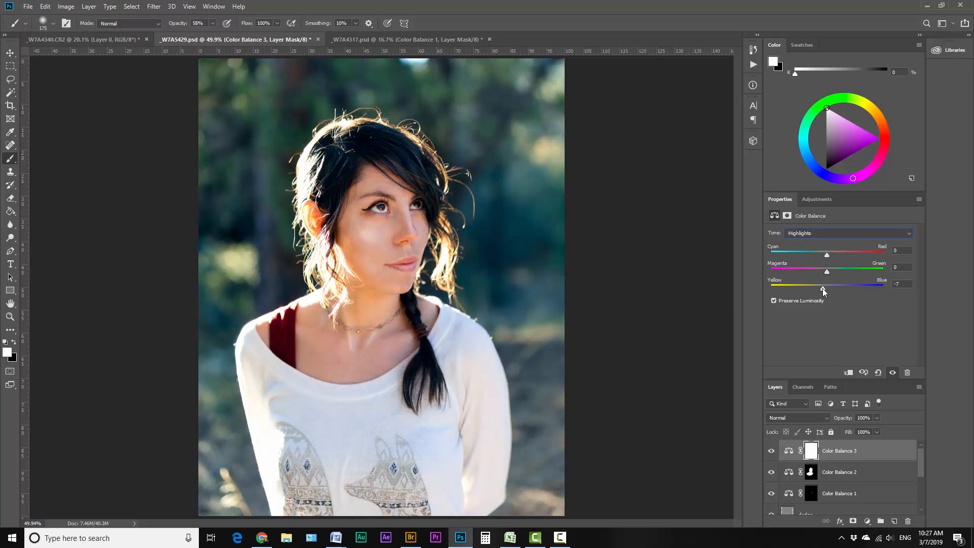
left_click_drag(827, 255, 829, 256)
left_click_drag(829, 255, 828, 259)
Compare the portrait with and without the third Color Balance layer, leaving the layer visible.
left_click(772, 450)
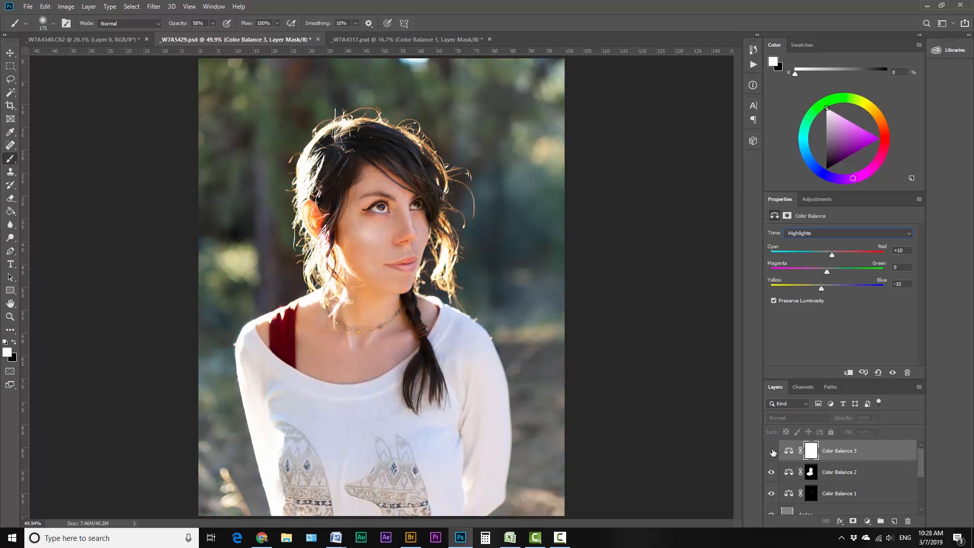
left_click(772, 450)
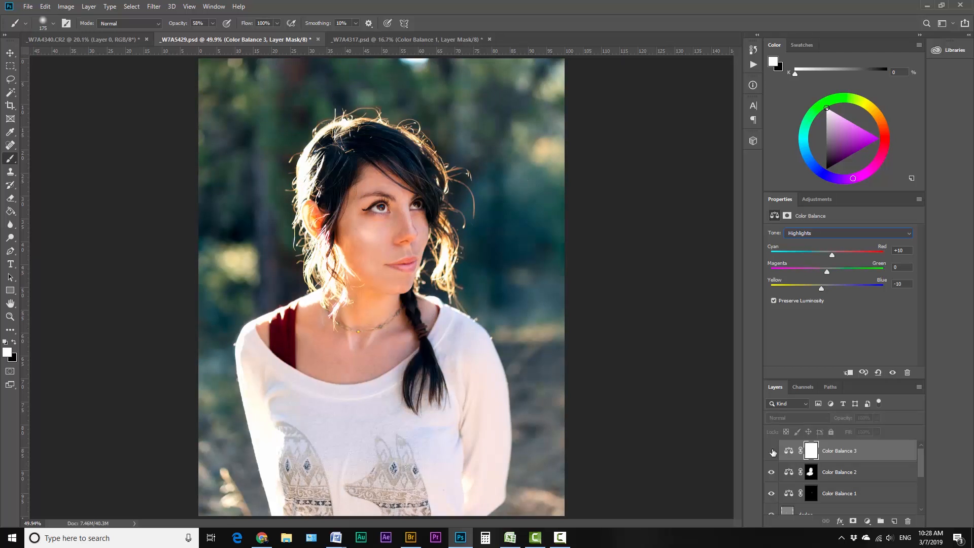
left_click(771, 451)
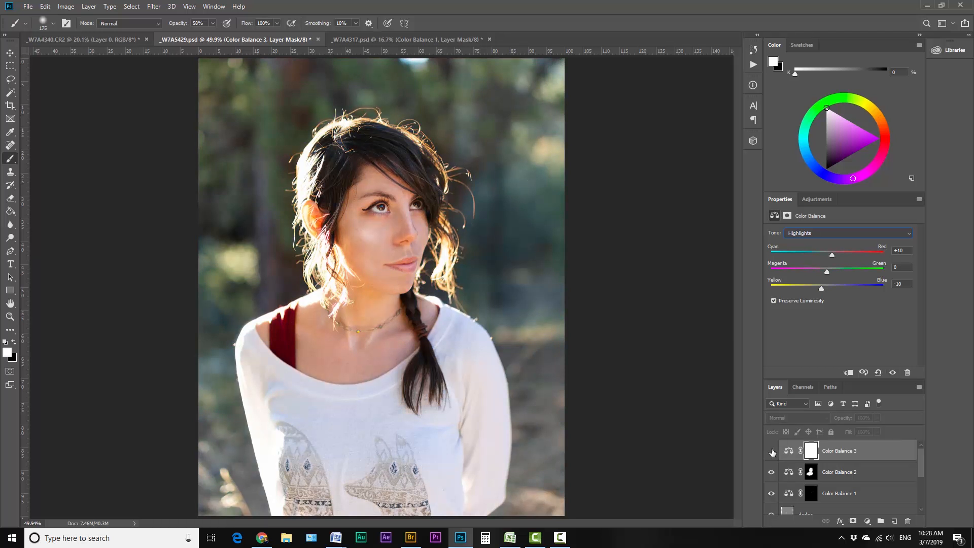
left_click(771, 451)
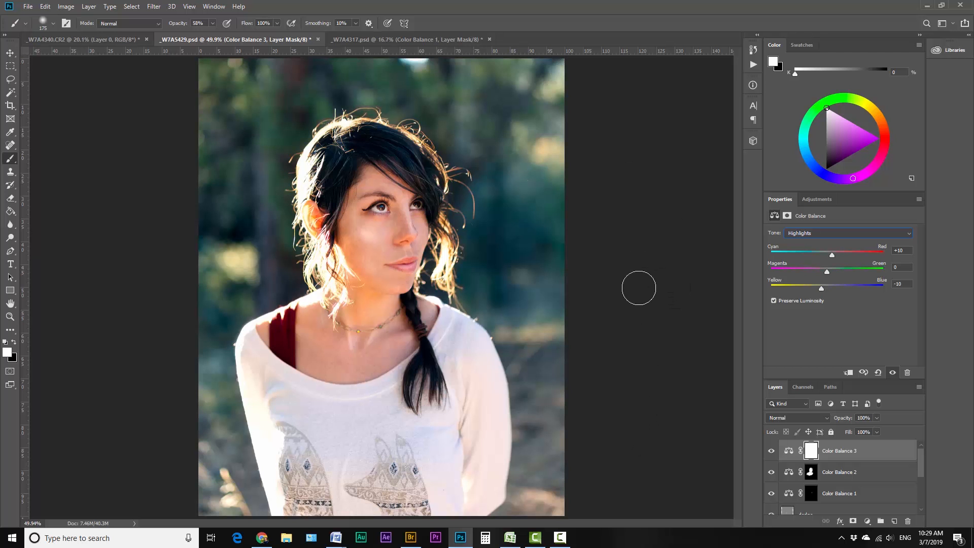
Switch to the mountain landscape _W7A4317.psd and review its Color Balance layer's overall effect and shadows settings.
left_click(416, 41)
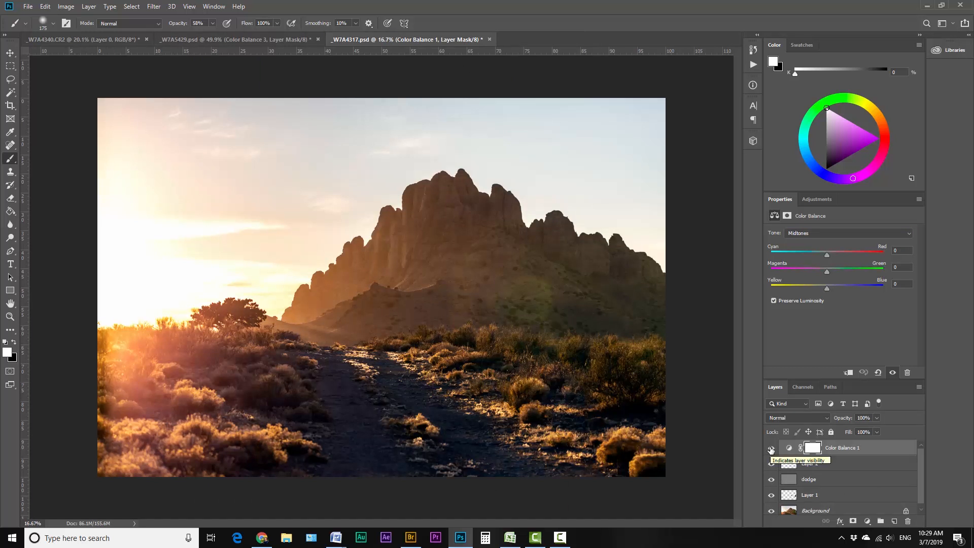
left_click(771, 449)
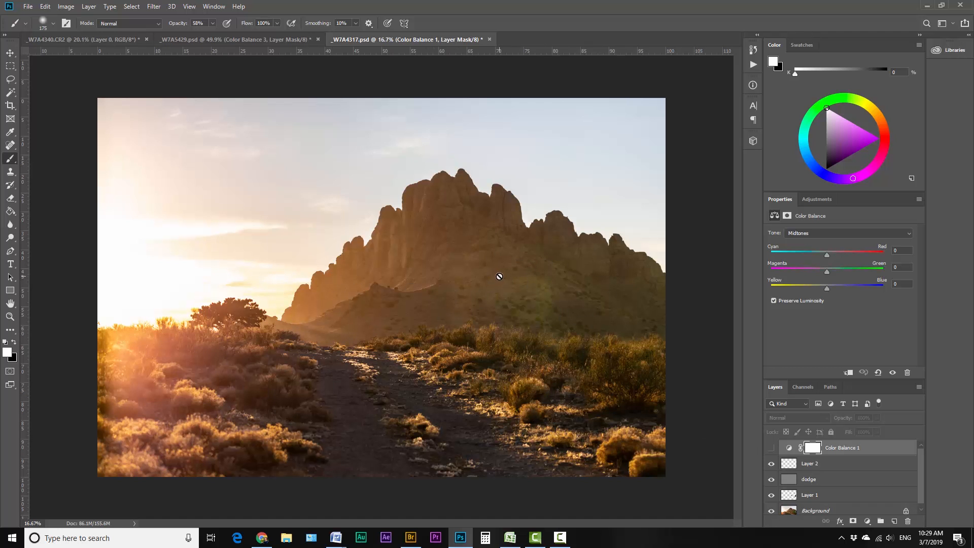
left_click(771, 448)
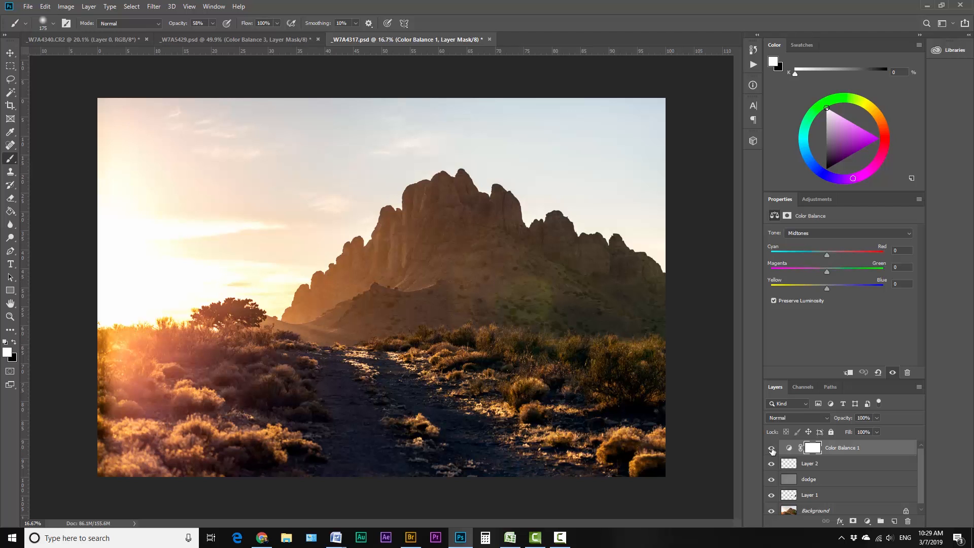
left_click(837, 234)
left_click(823, 242)
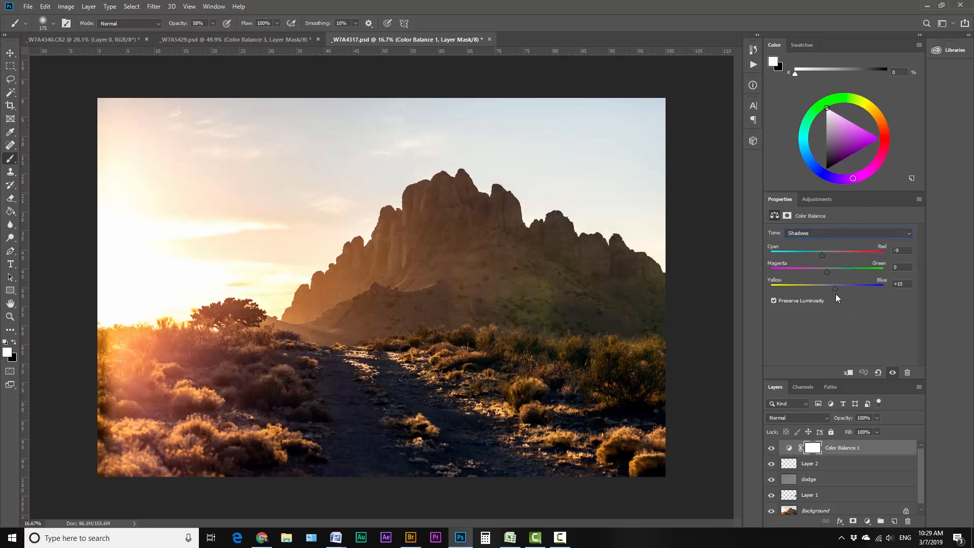
mouse_move(833, 286)
left_mouse_down()
mouse_move(824, 287)
mouse_move(836, 288)
left_mouse_up()
Try shifting the landscape's midtones toward cyan at -49 and toward magenta in its Color Balance layer.
left_click(838, 232)
left_click(830, 244)
mouse_move(842, 271)
left_mouse_down()
mouse_move(805, 272)
mouse_move(839, 273)
left_mouse_up()
left_click_drag(830, 258, 796, 248)
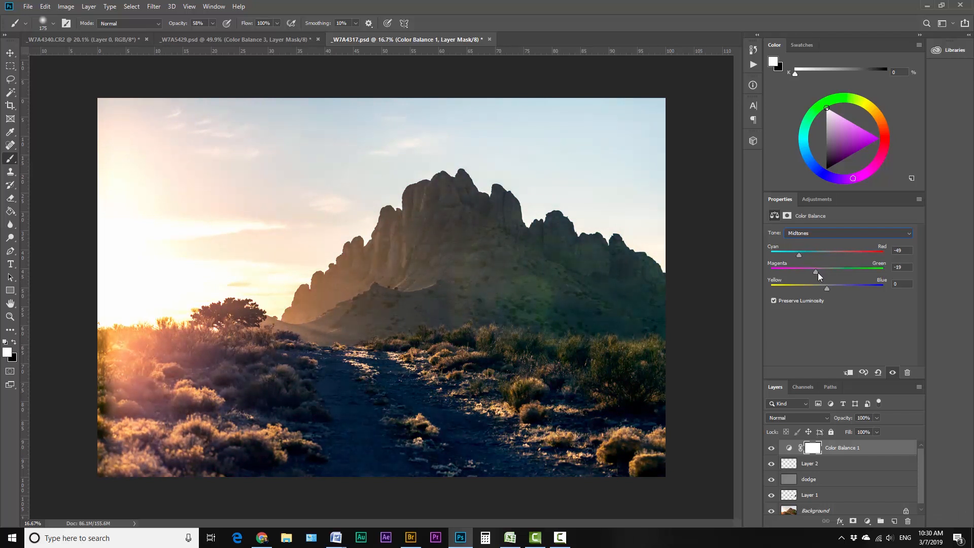
mouse_move(819, 274)
left_mouse_down()
mouse_move(842, 273)
mouse_move(808, 272)
left_mouse_up()
Reset the midtones' Cyan-Red and Magenta-Green values to 0 and compare the landscape with and without the Color Balance layer.
double_click(909, 251)
type("0")
key("Tab")
type("0")
left_click(771, 449)
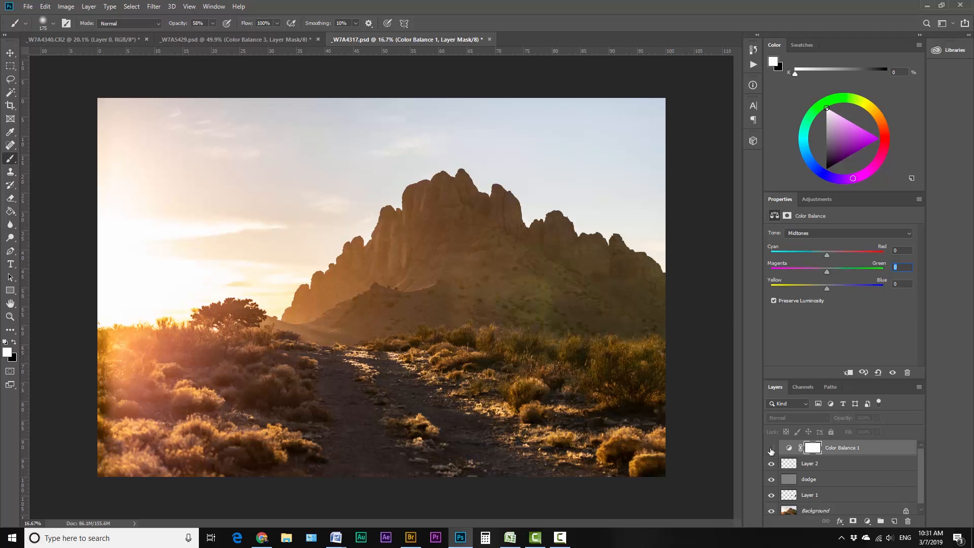
left_click(771, 448)
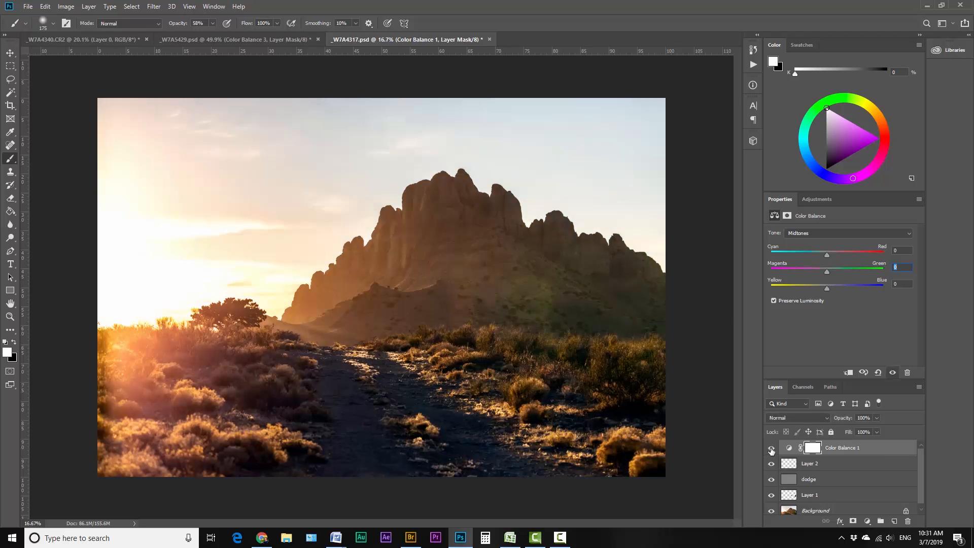